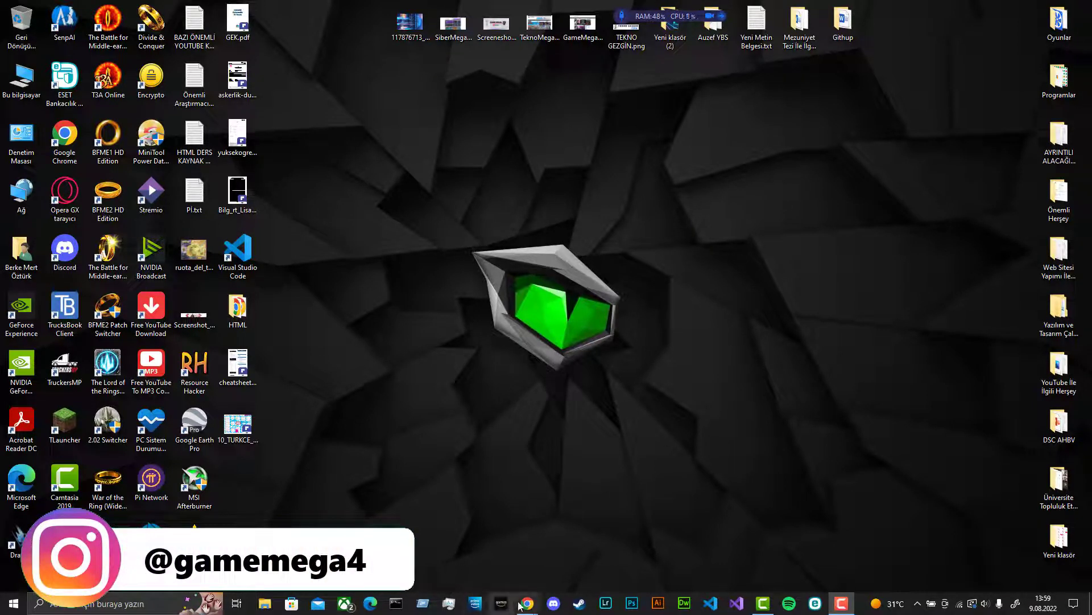
click(638, 566)
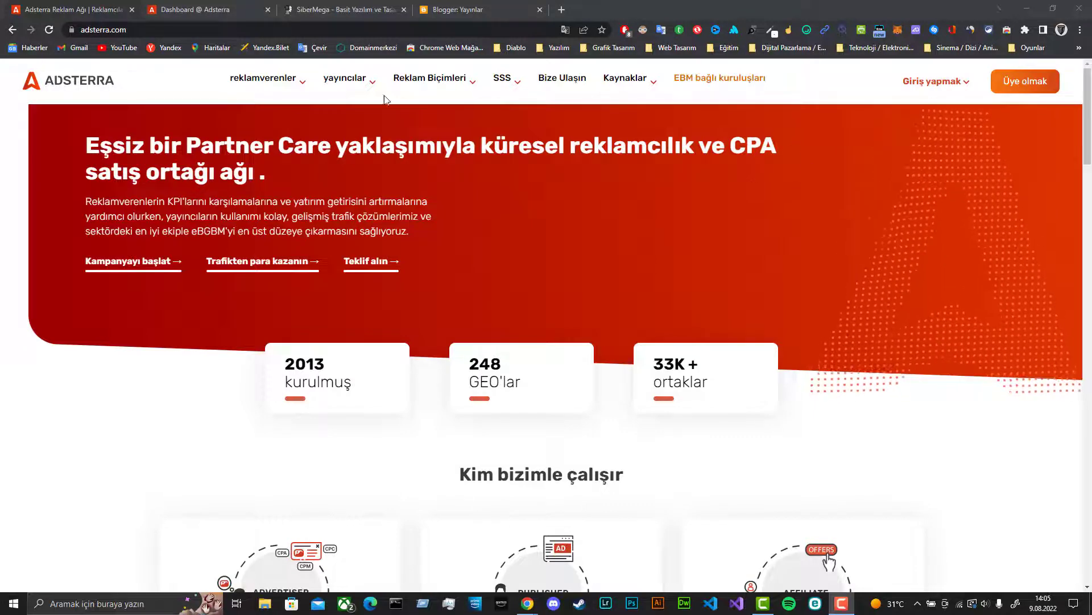
Look through the Adsterra homepage from its introduction and partner types down to the high-converting ad formats section.
scroll(708, 329, down, 1)
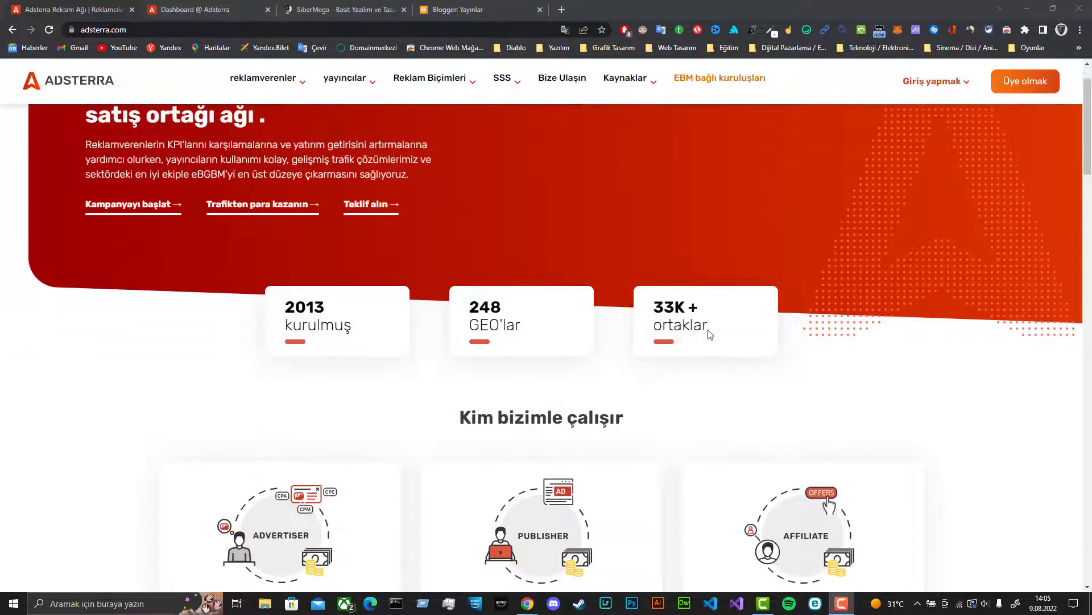
scroll(721, 230, up, 1)
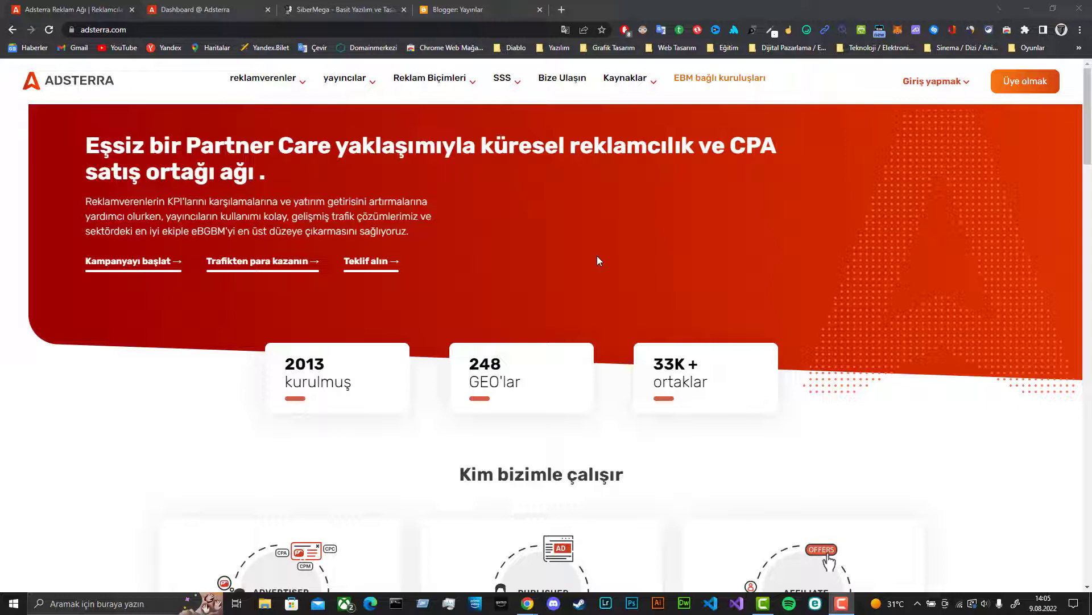
scroll(598, 261, down, 5)
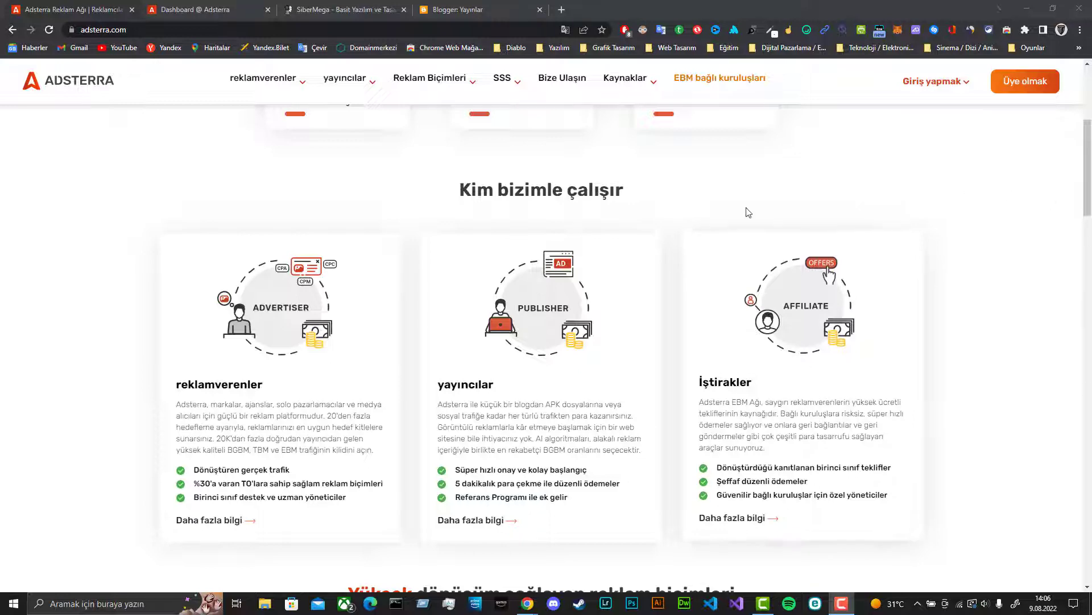
scroll(808, 259, down, 3)
scroll(808, 259, down, 5)
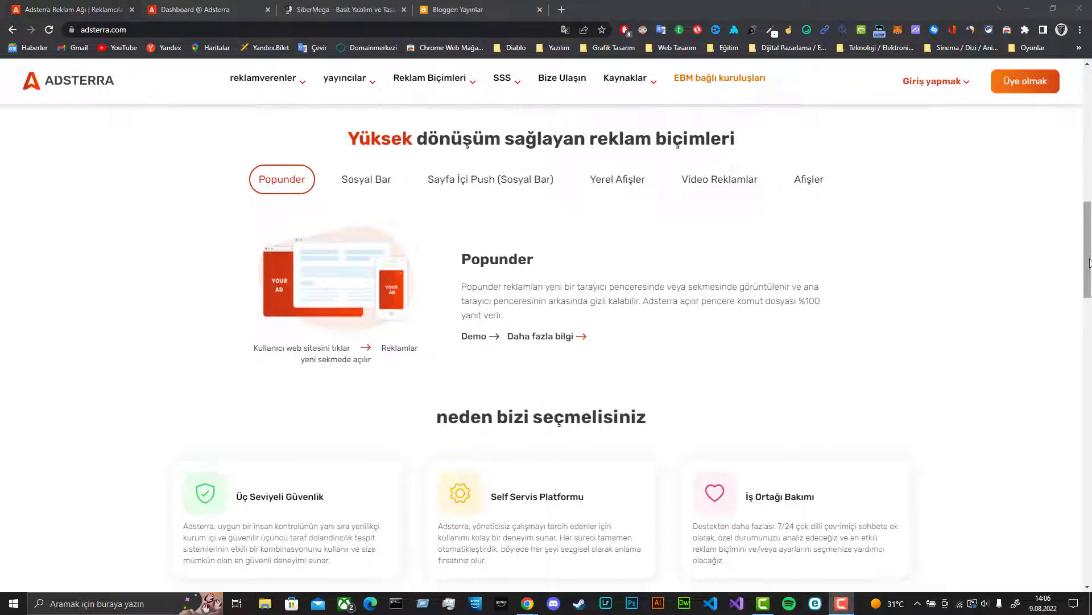
View each ad format in turn: Sosyal Bar, Sayfa İçi Push, Yerel Afişler, Video Reklamlar and Afişler.
click(341, 188)
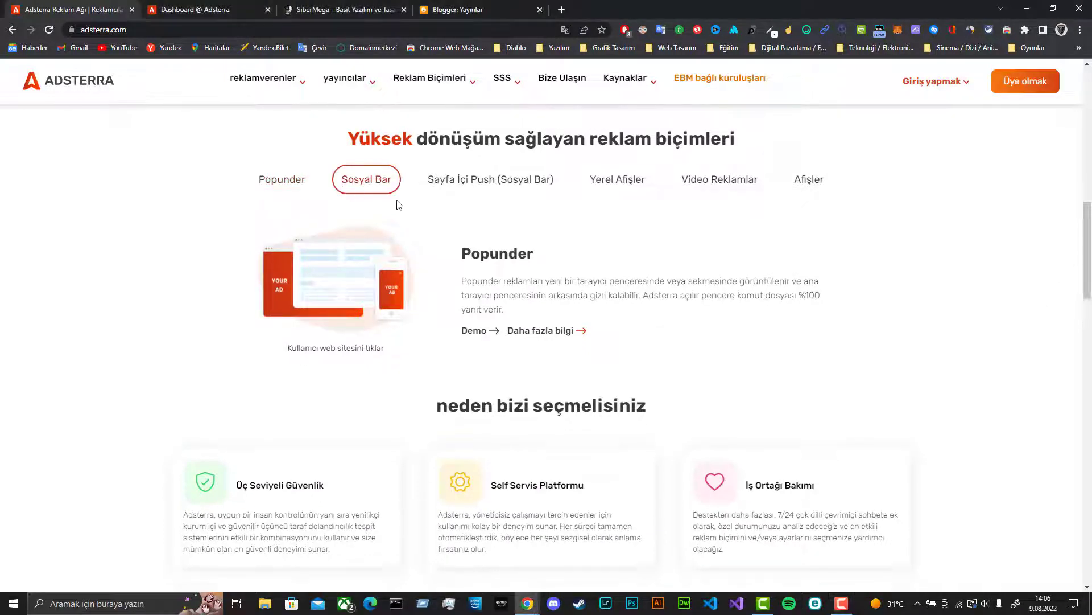
click(506, 191)
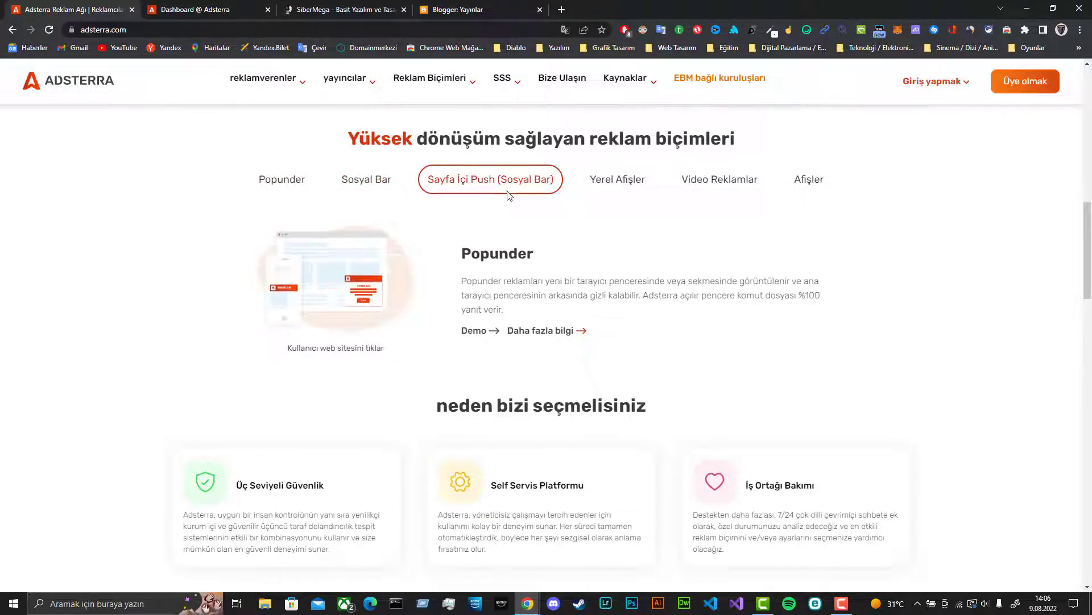
click(606, 189)
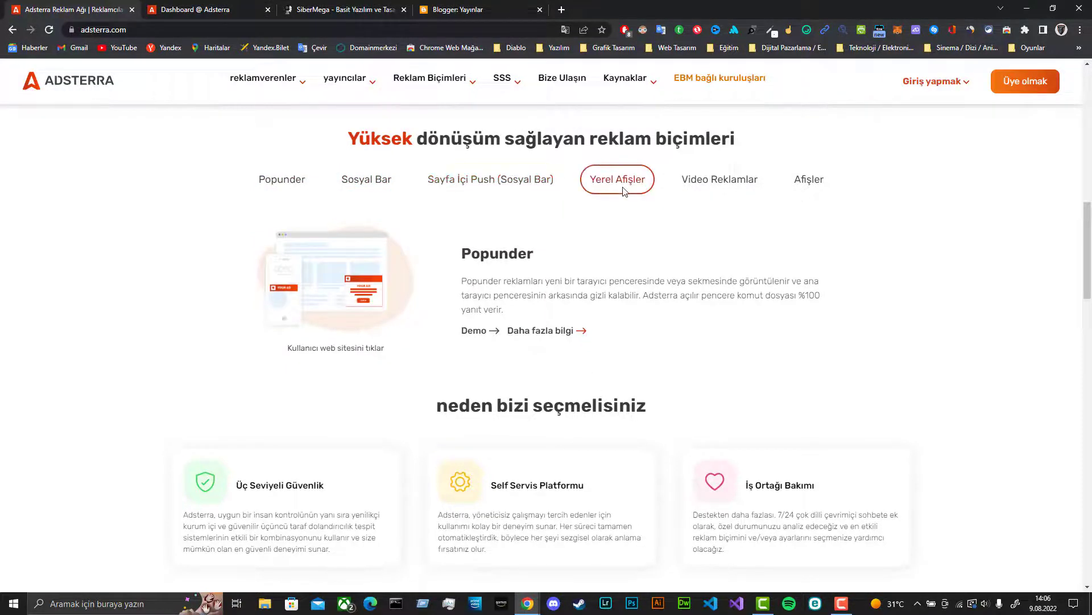
click(741, 193)
click(814, 186)
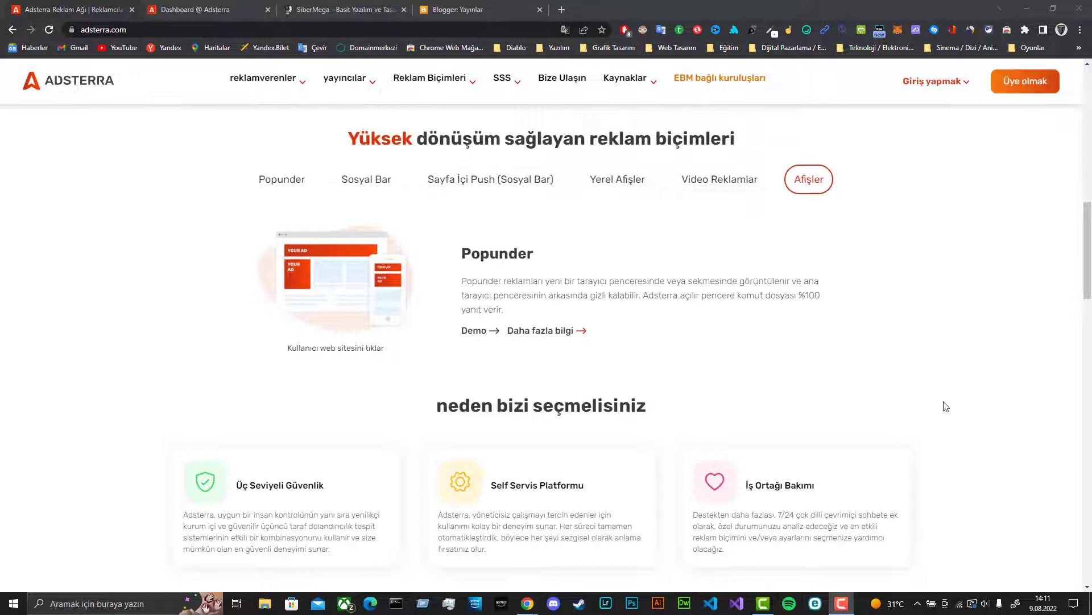
Examine the homepage's reasons to choose Adsterra, partner feedback and blog sections, and return to the beginning of the page.
click(744, 407)
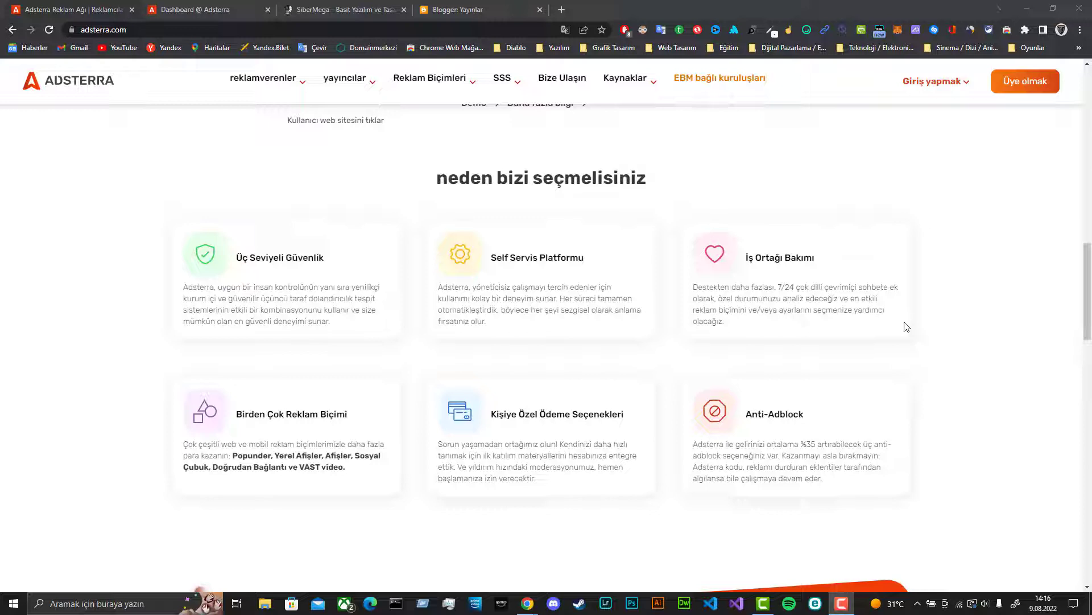
click(1014, 338)
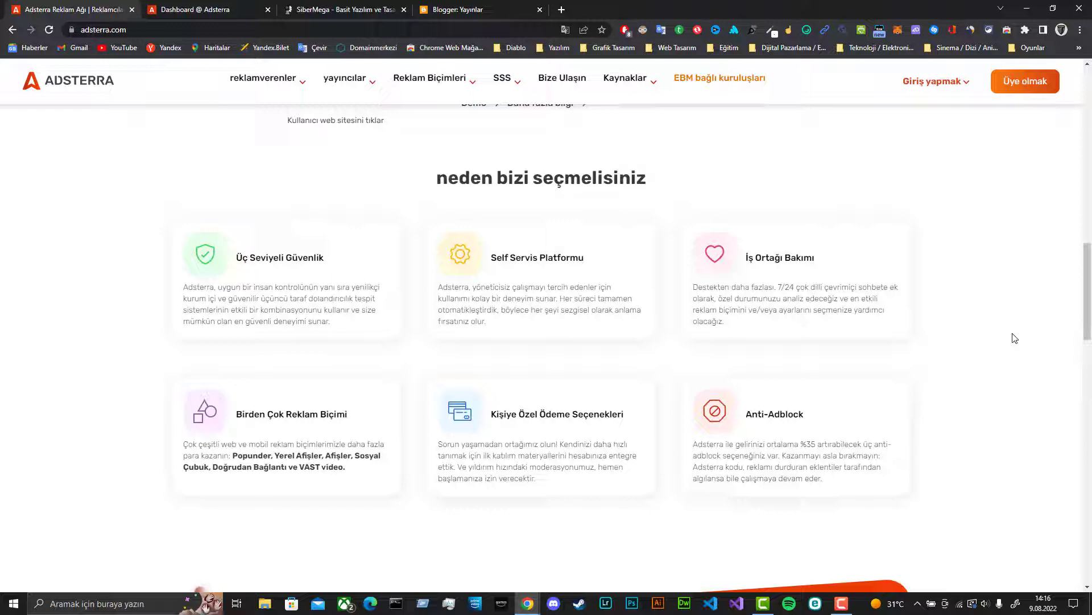
scroll(986, 391, down, 10)
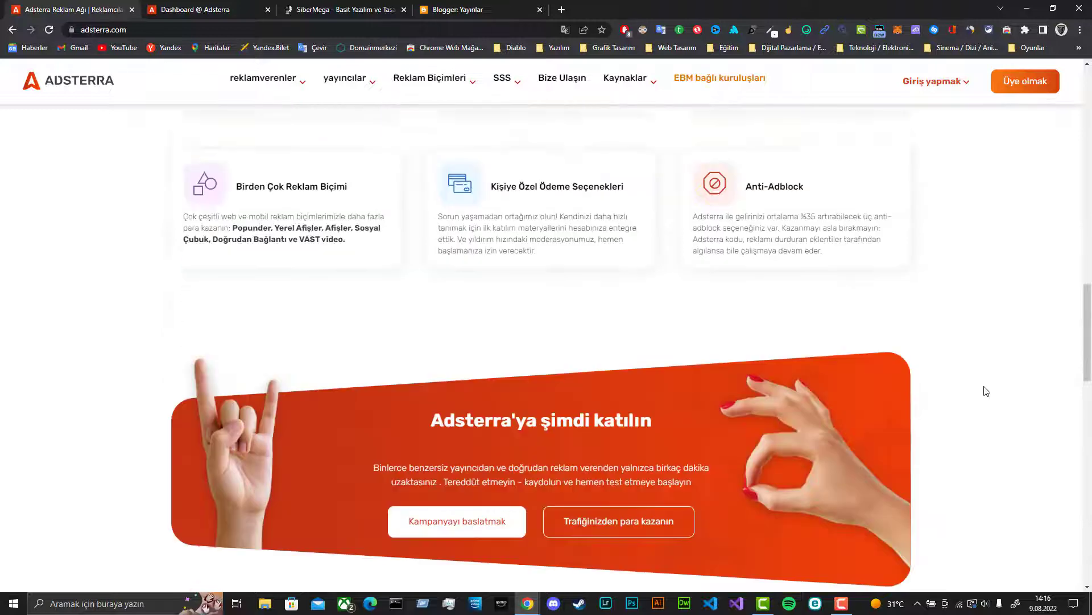
scroll(986, 391, down, 4)
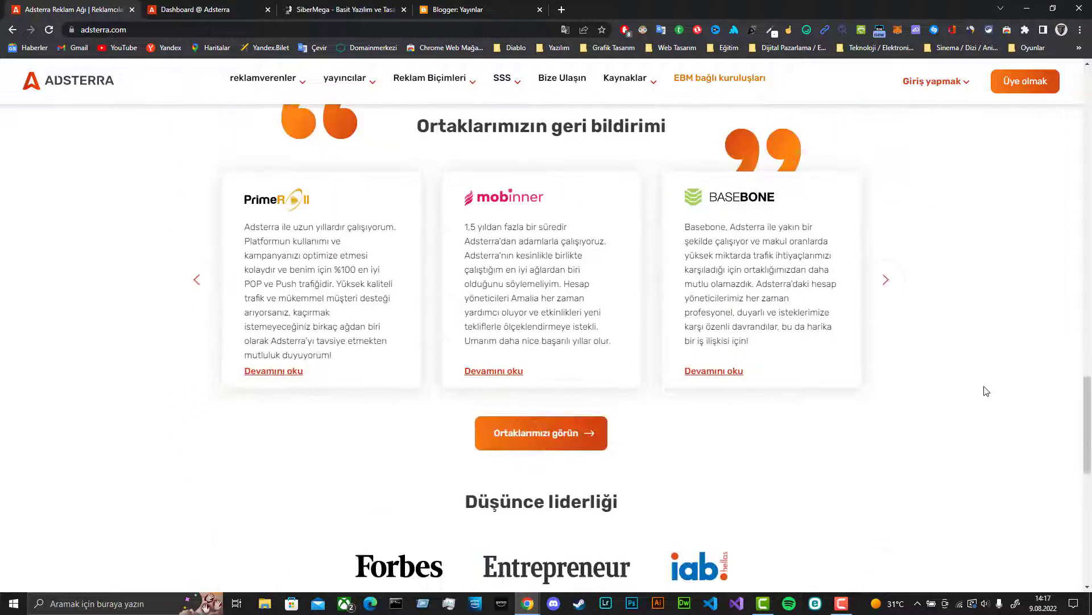
scroll(987, 391, down, 7)
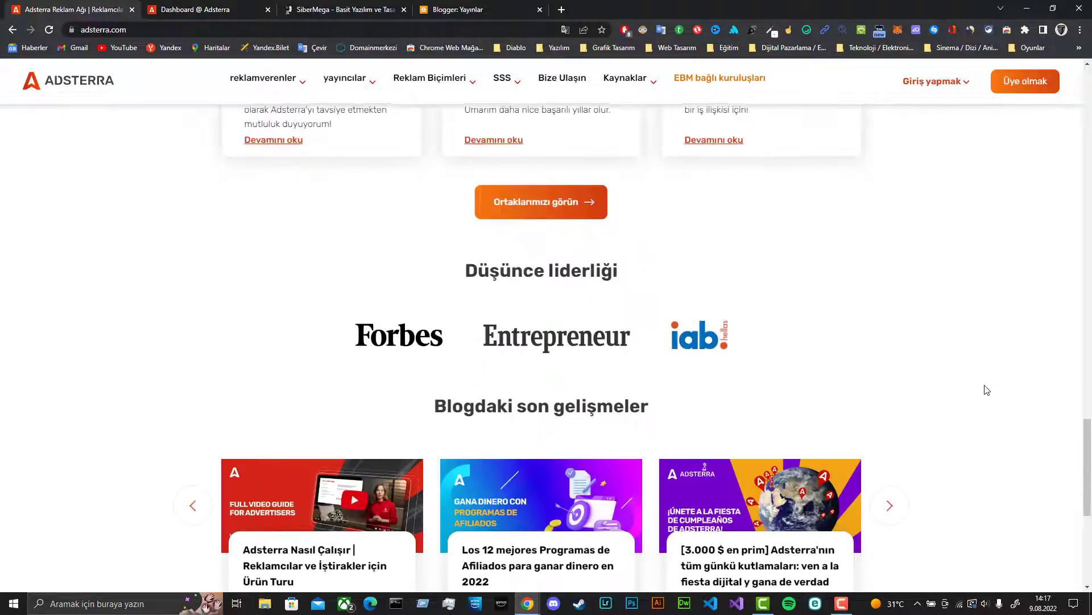
scroll(996, 378, up, 20)
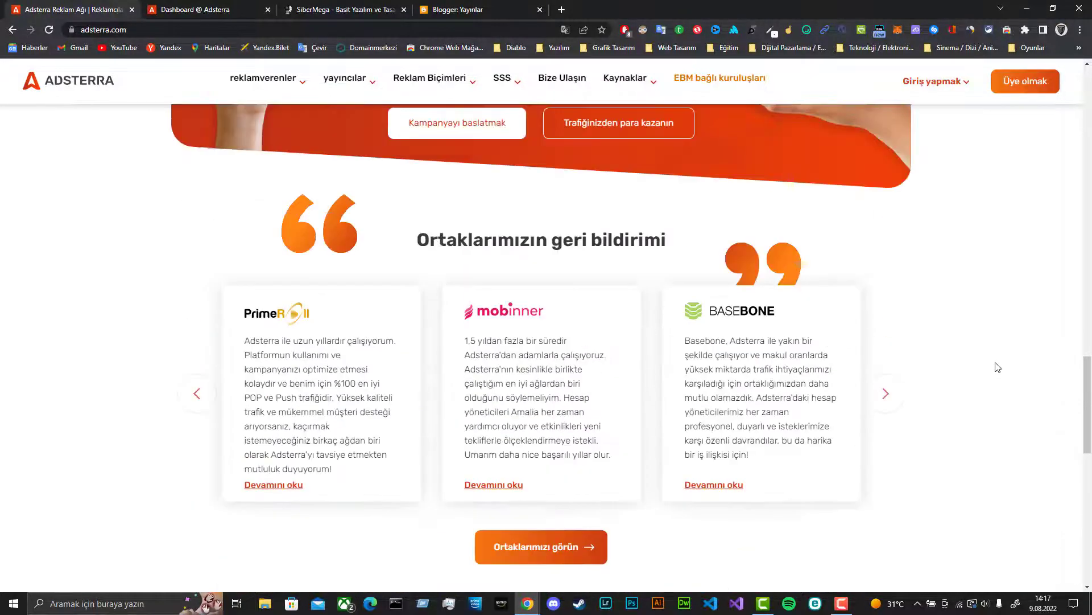
scroll(997, 367, up, 6)
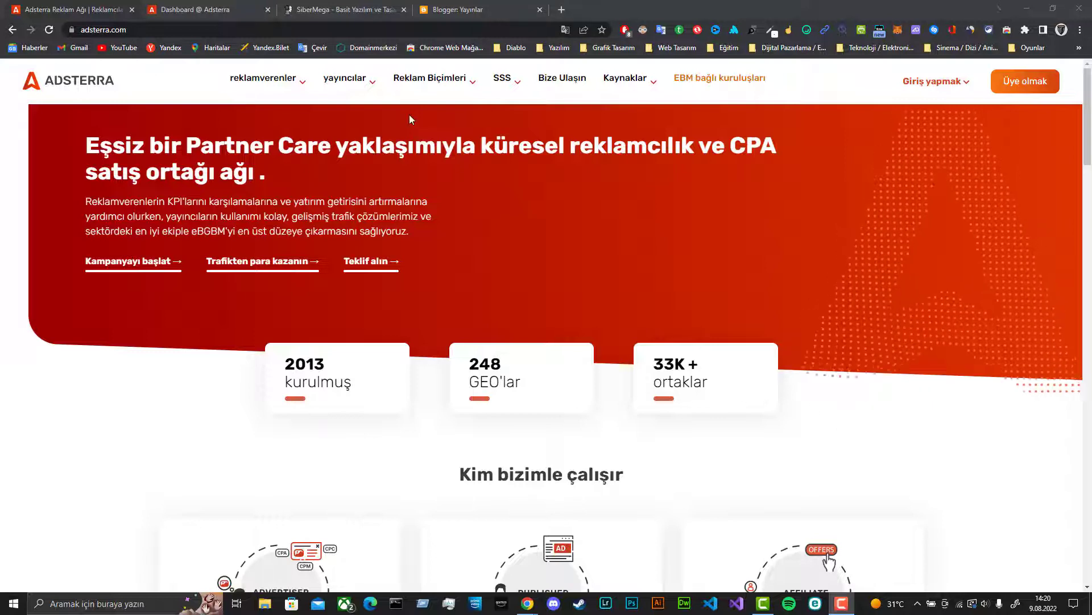
Switch to the Adsterra publisher Dashboard and read through its news posts on payments, security and account updates.
click(205, 6)
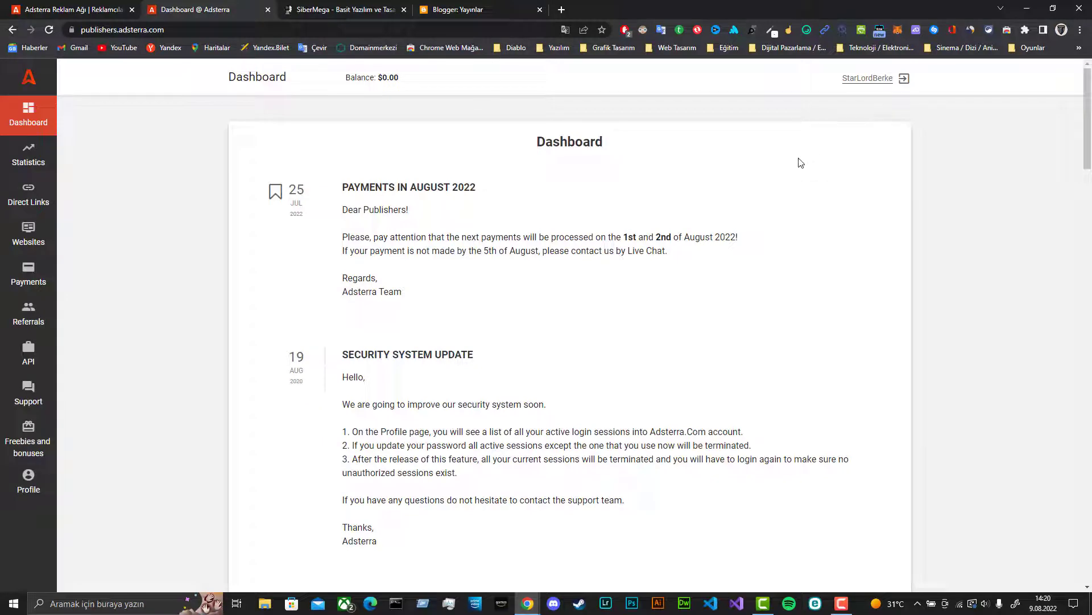
mouse_move(385, 81)
scroll(215, 317, down, 10)
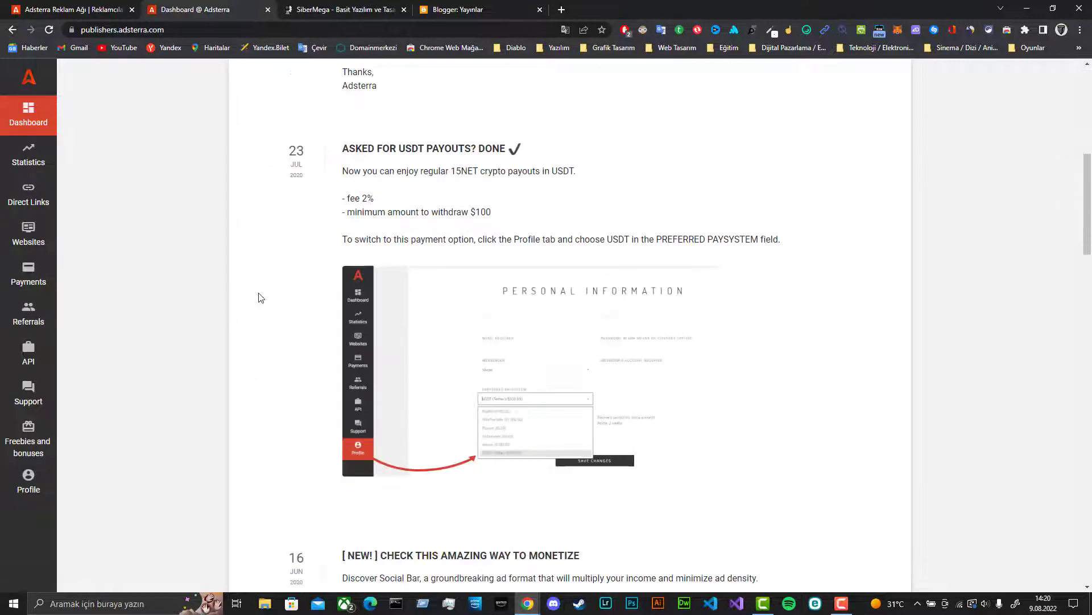
scroll(267, 299, down, 12)
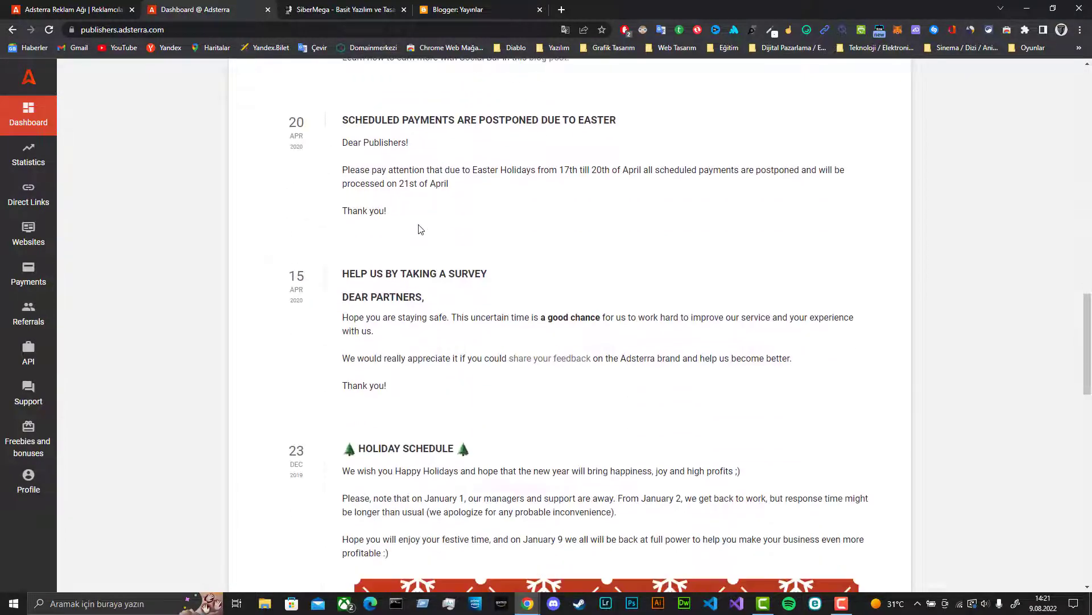
scroll(419, 227, down, 4)
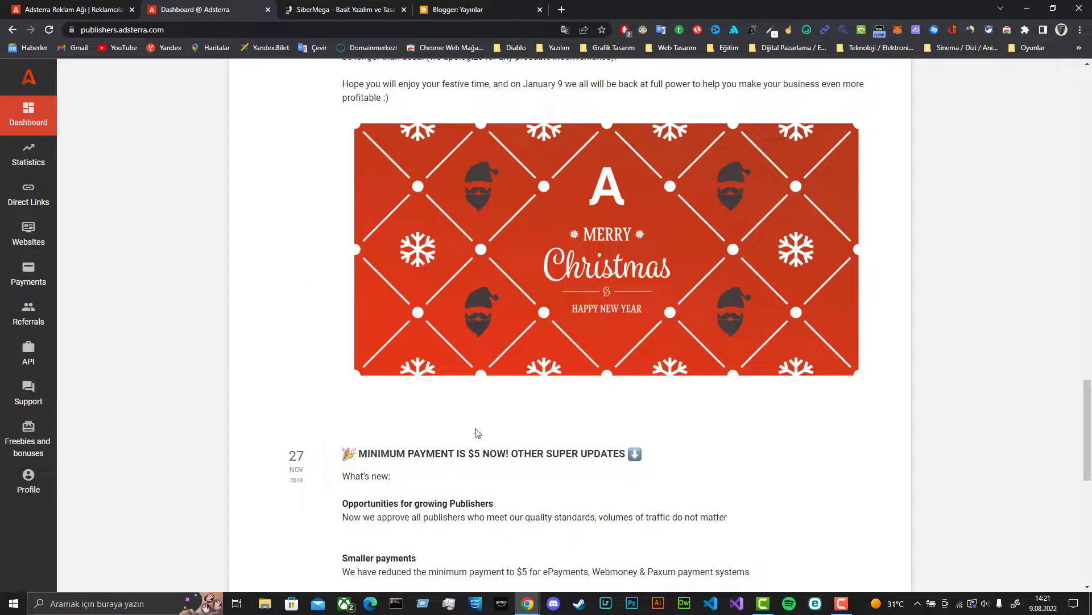
scroll(444, 284, down, 3)
scroll(439, 312, up, 9)
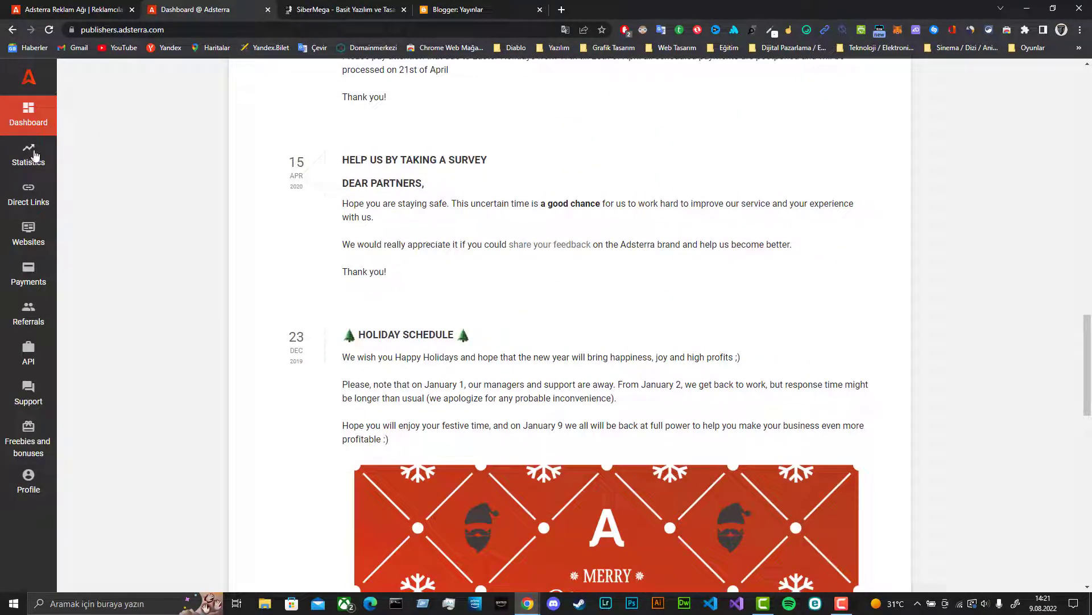
View the publisher account's Statistics page and its Direct Links page.
click(34, 155)
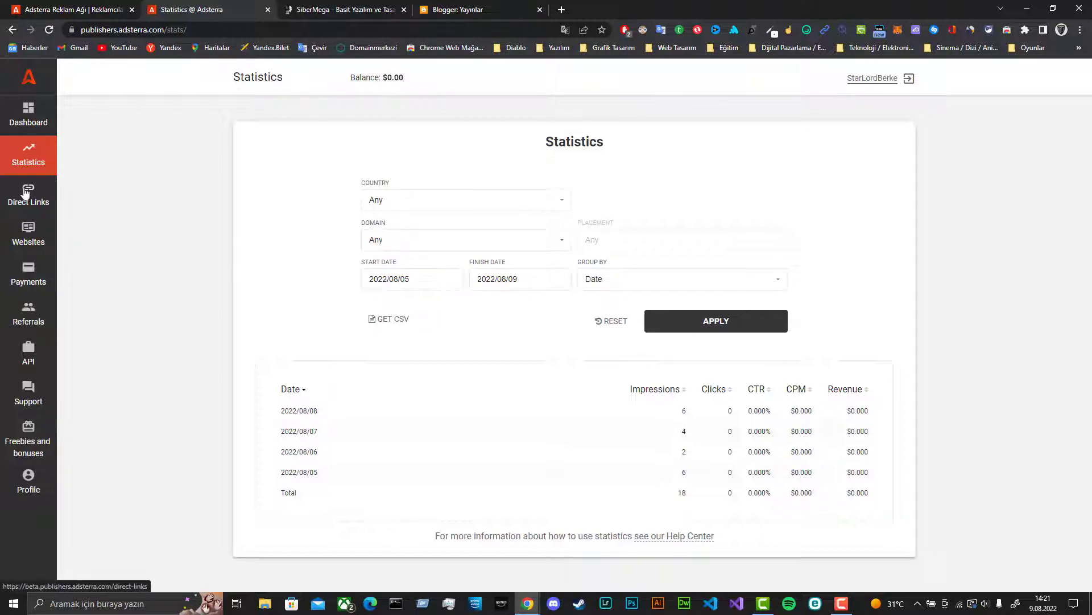
click(29, 193)
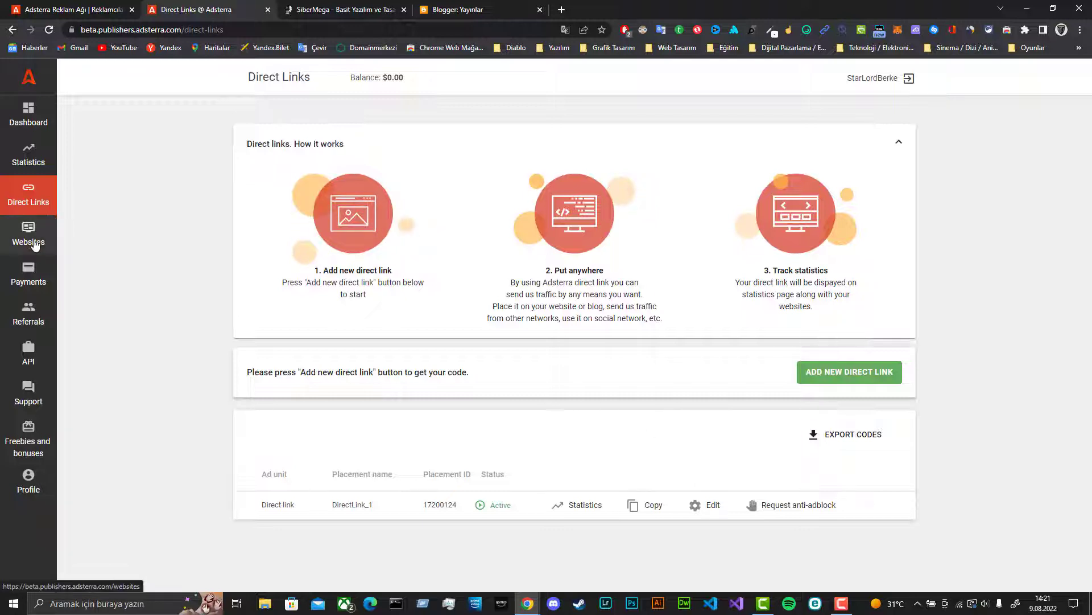
Open the Websites page and expand all ad codes of sinemamega.blogspot.com.
click(35, 243)
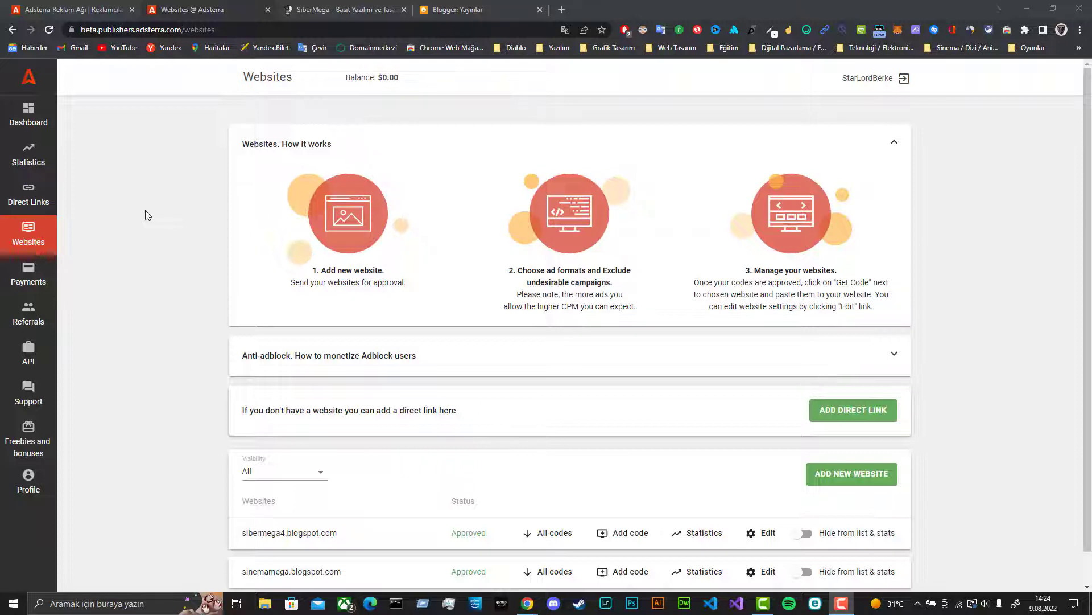
scroll(147, 215, down, 1)
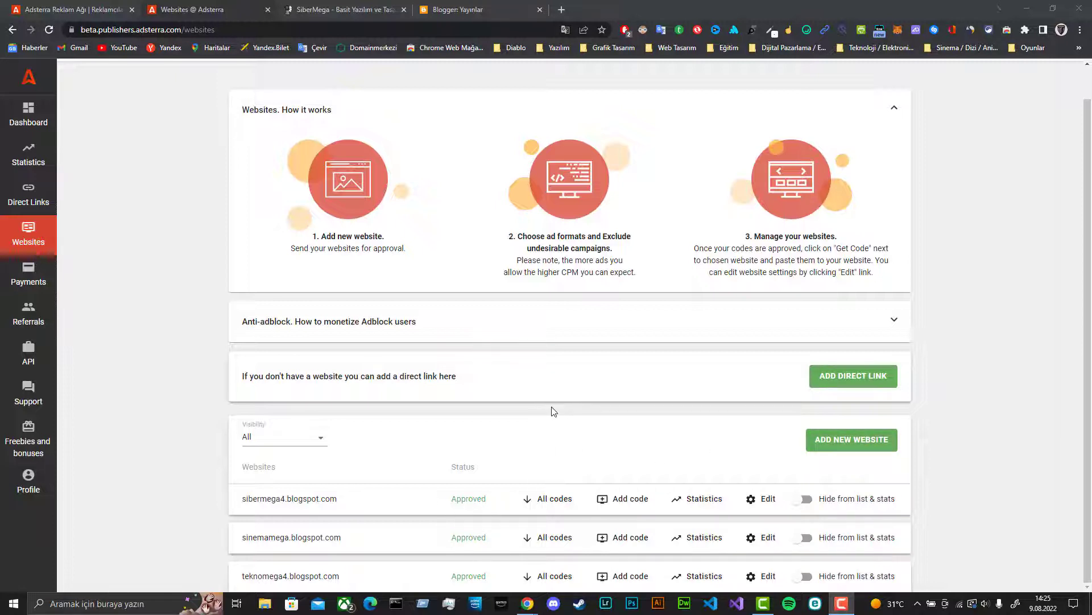
click(557, 537)
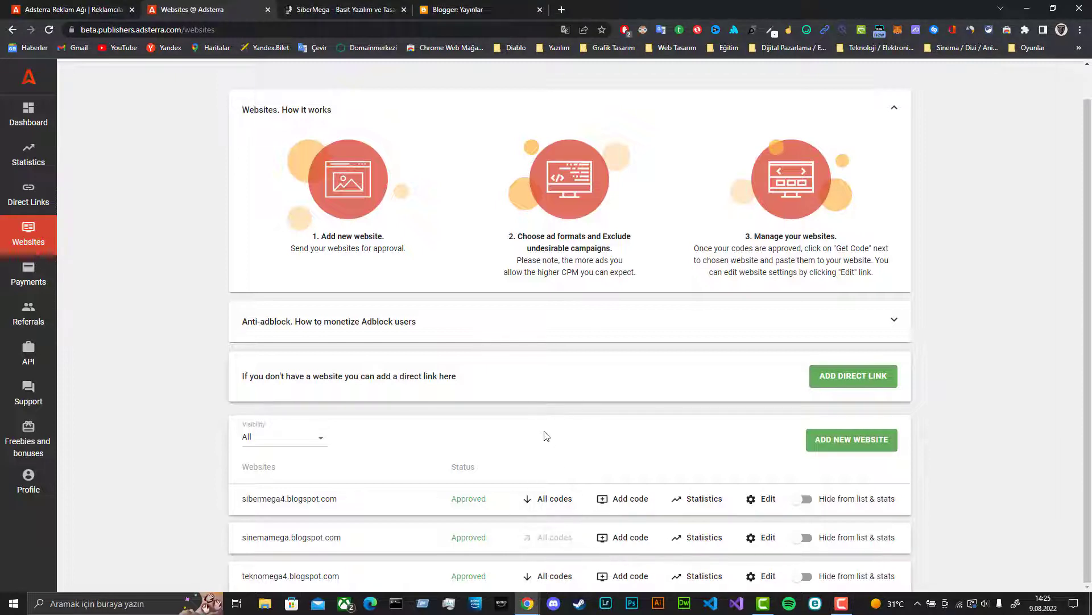
scroll(545, 442, down, 3)
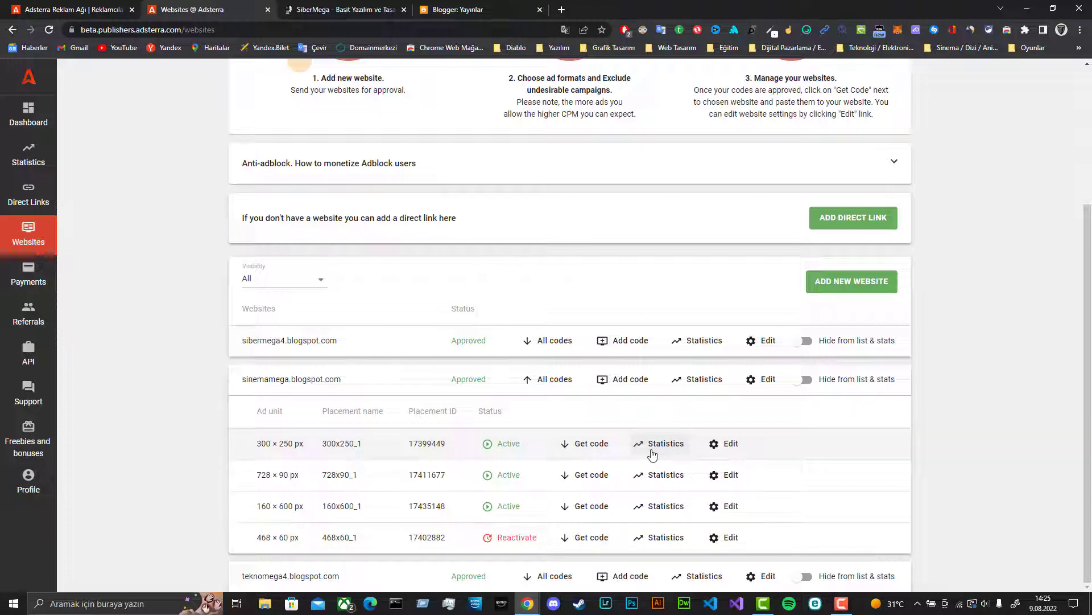
Inspect the 300x250_1 placement's edit options without saving, and reactivate the 468x60_1 placement of sinemamega.blogspot.com.
click(735, 450)
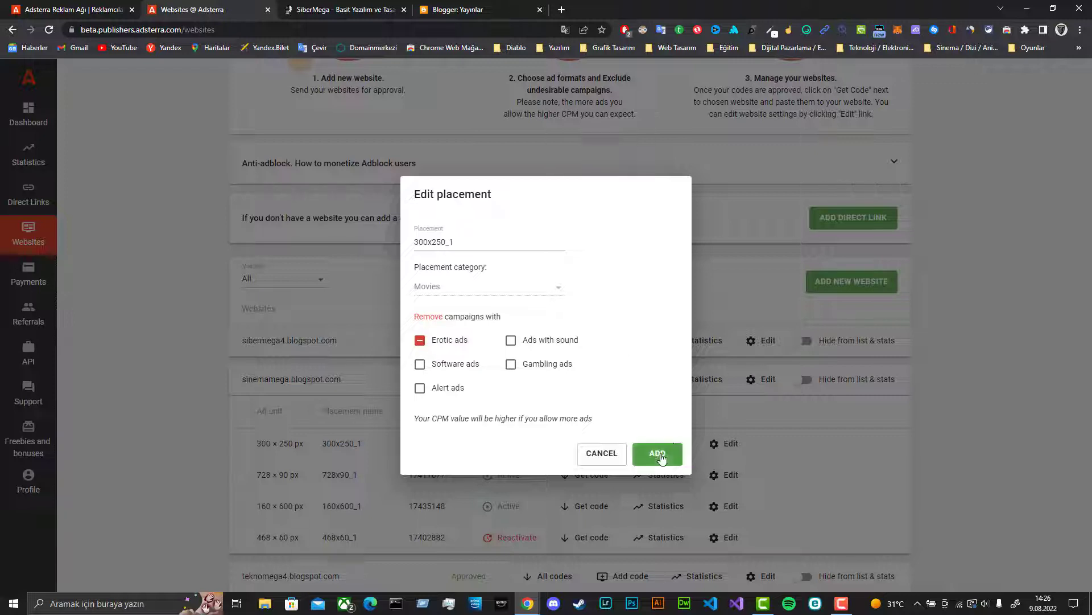
click(603, 455)
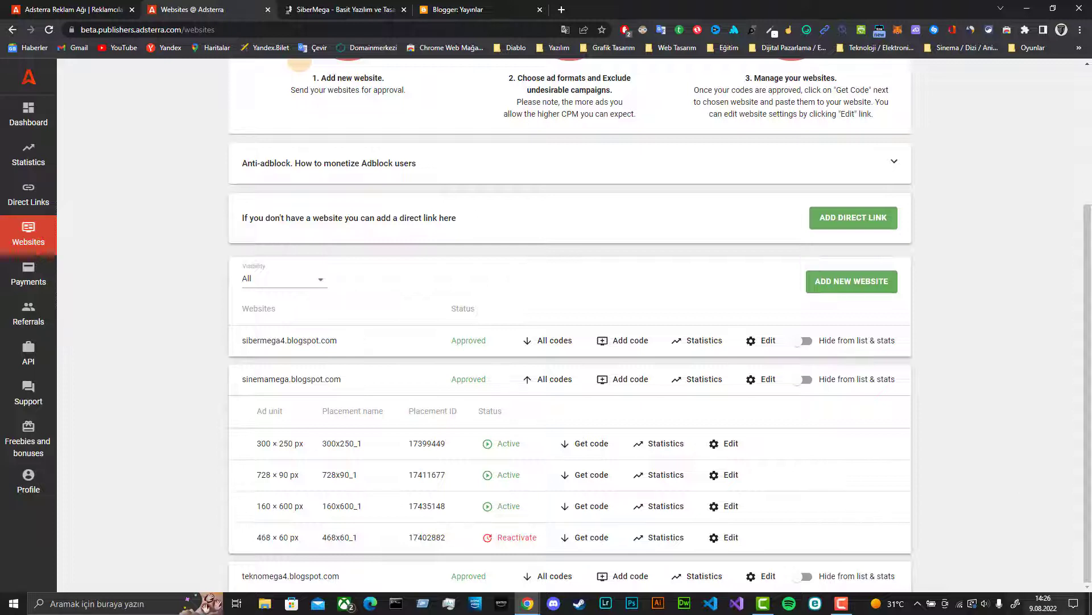
click(519, 539)
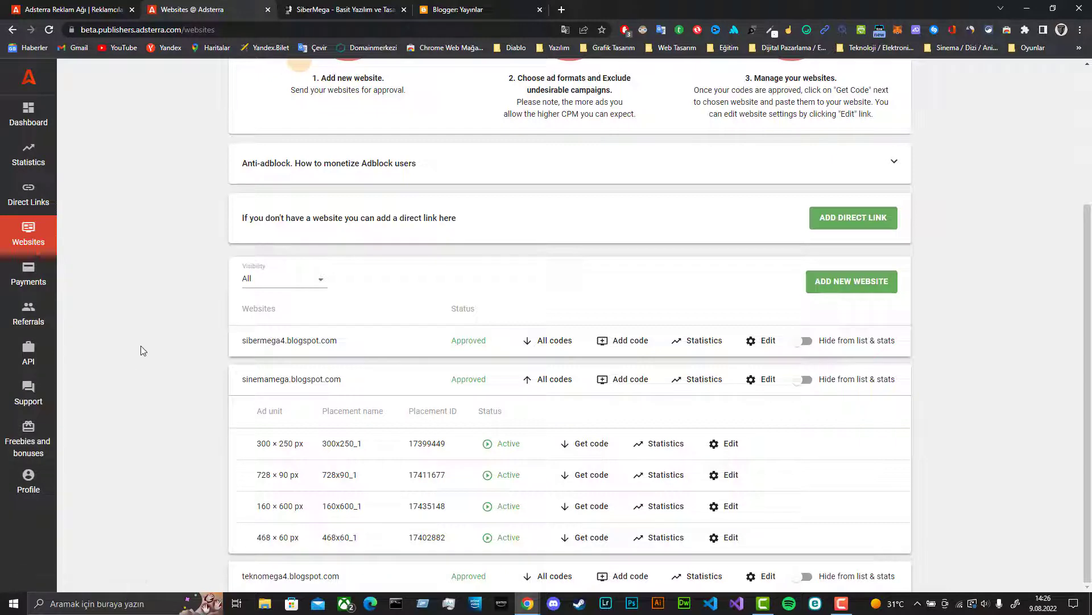
Open the Payments page and examine the payment date rules and each payout method's minimum amount, currency, fee and required info.
click(28, 276)
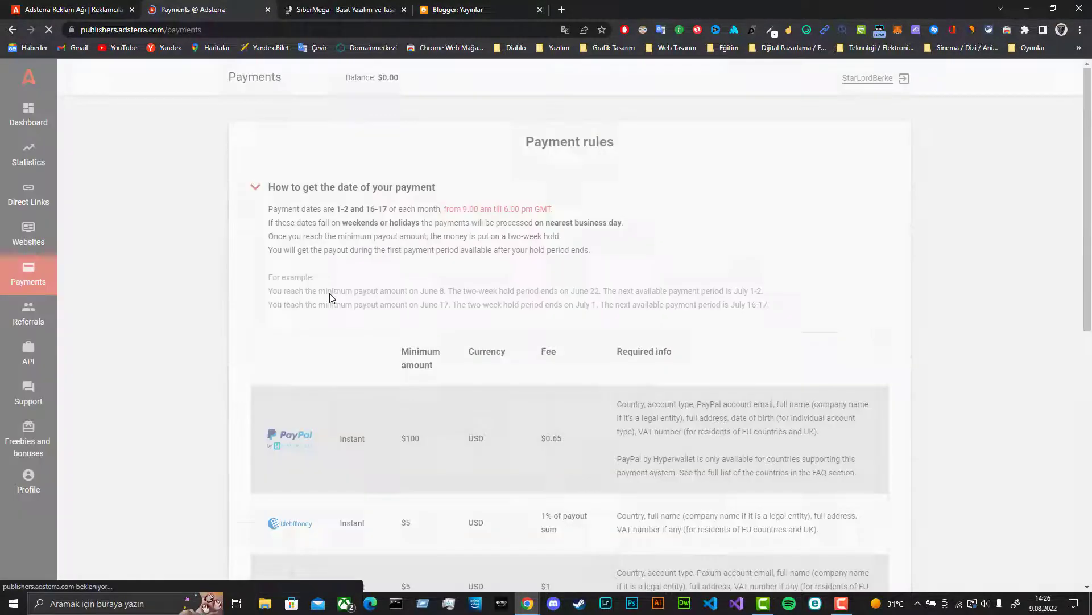
scroll(471, 324, down, 2)
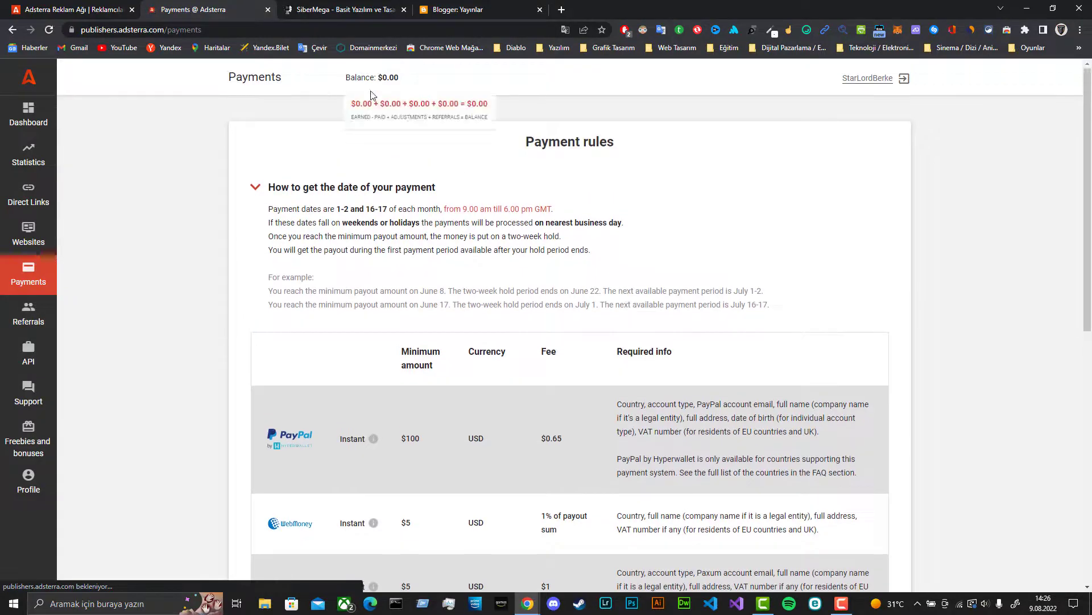
scroll(758, 309, down, 5)
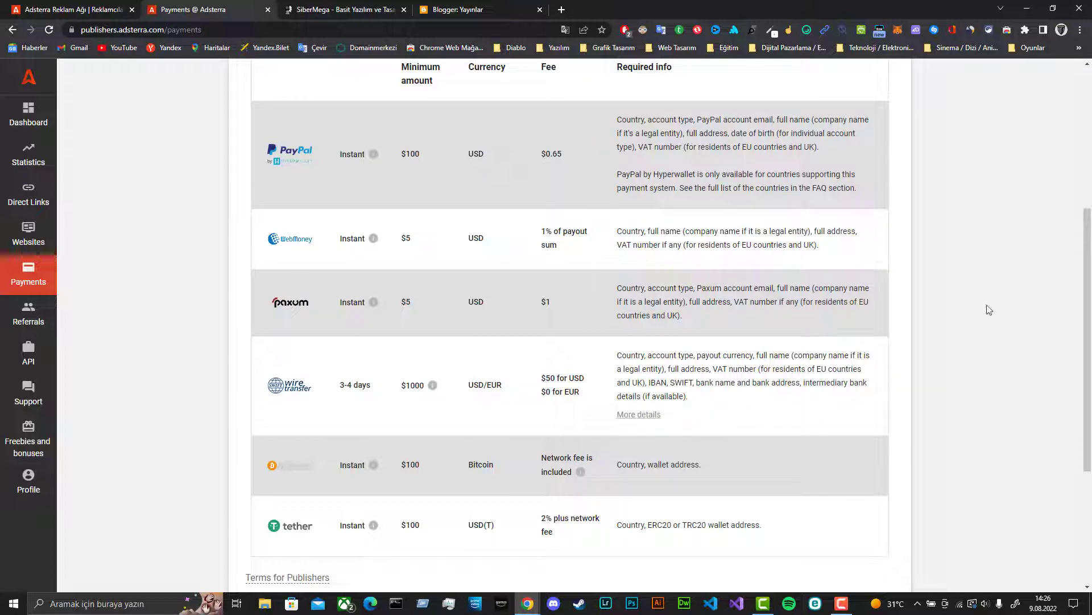
scroll(995, 319, down, 3)
scroll(969, 328, up, 3)
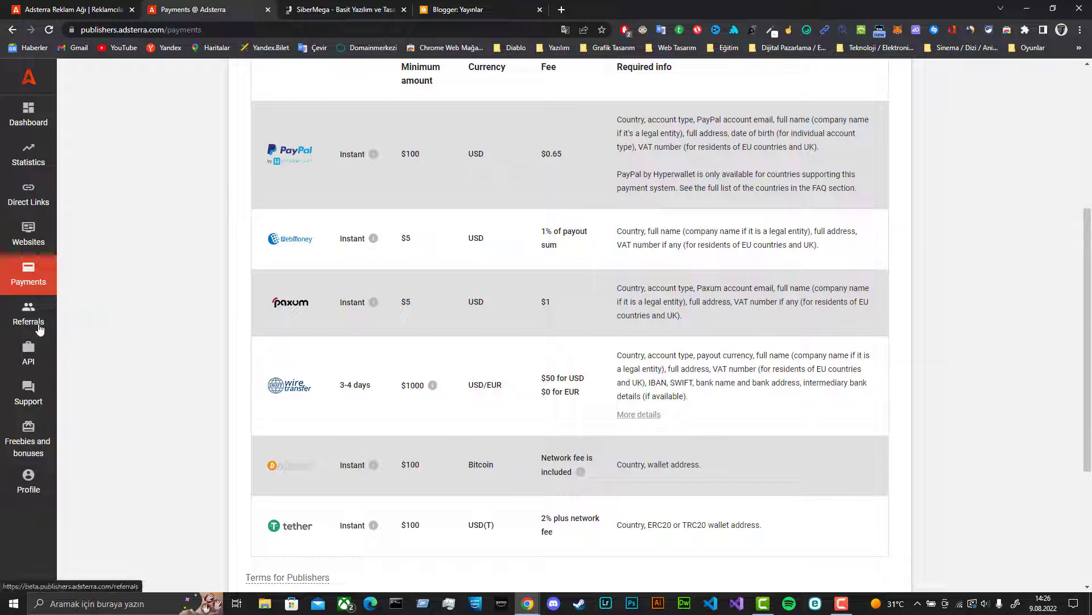
Open the Referrals page with the invite link and banner options.
click(40, 322)
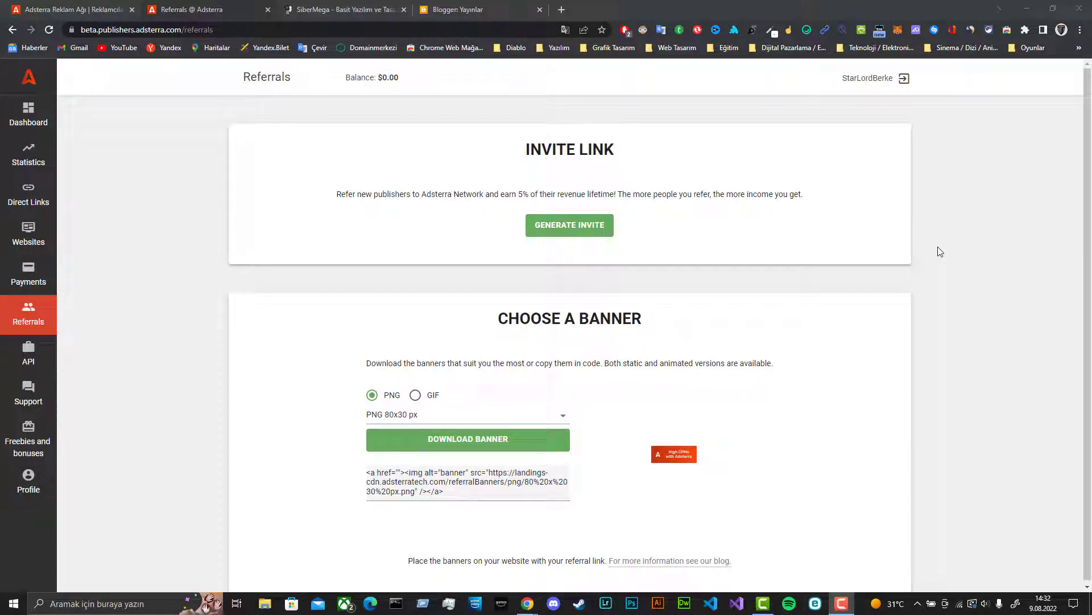
View the list of available PNG banner sizes on the Referrals page without choosing another one.
scroll(996, 329, down, 1)
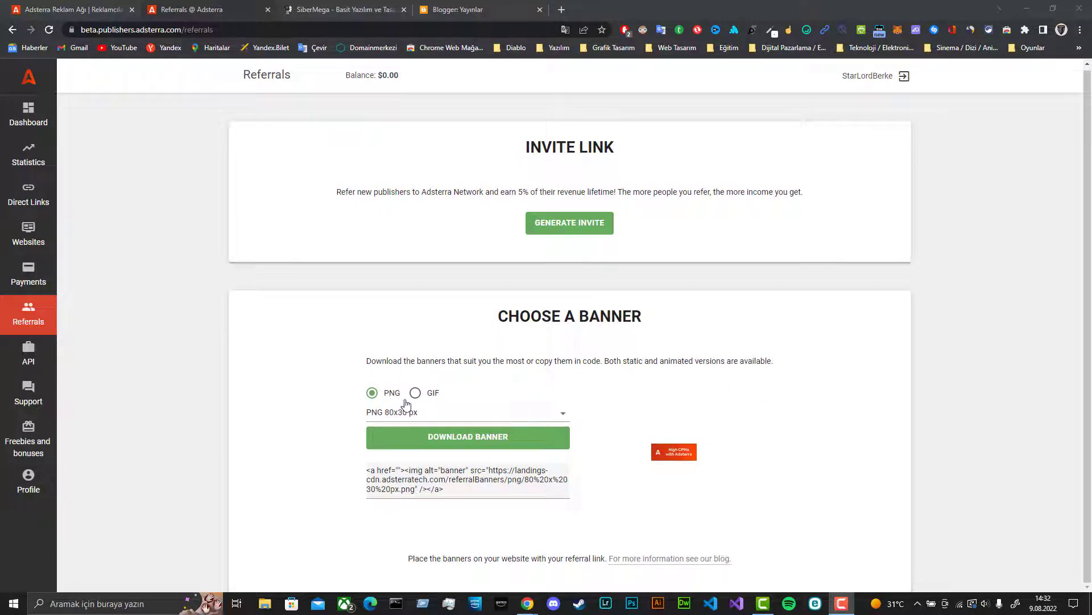
click(442, 415)
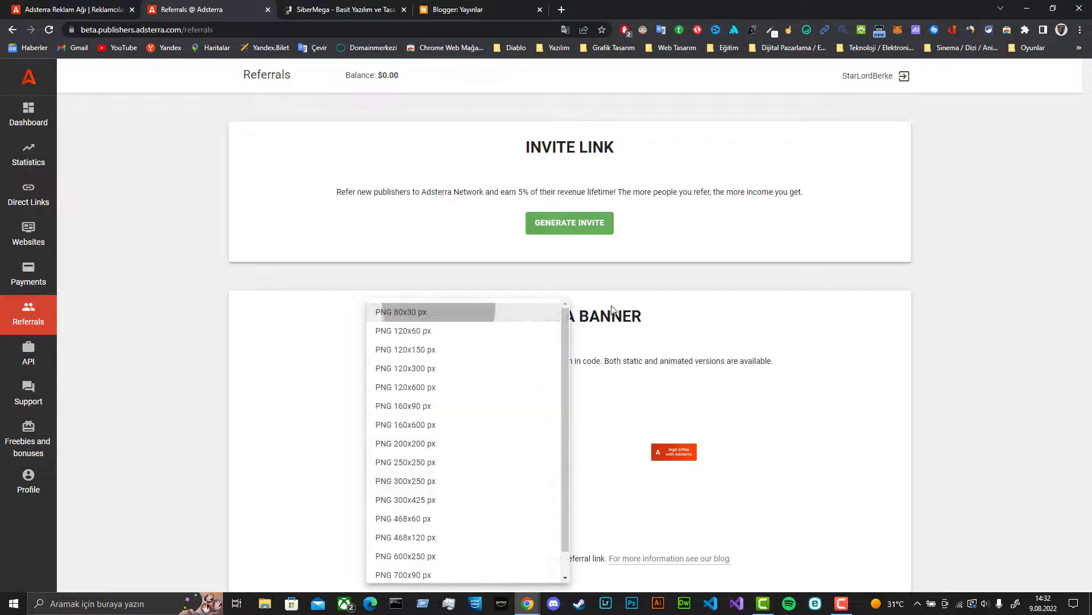
click(662, 398)
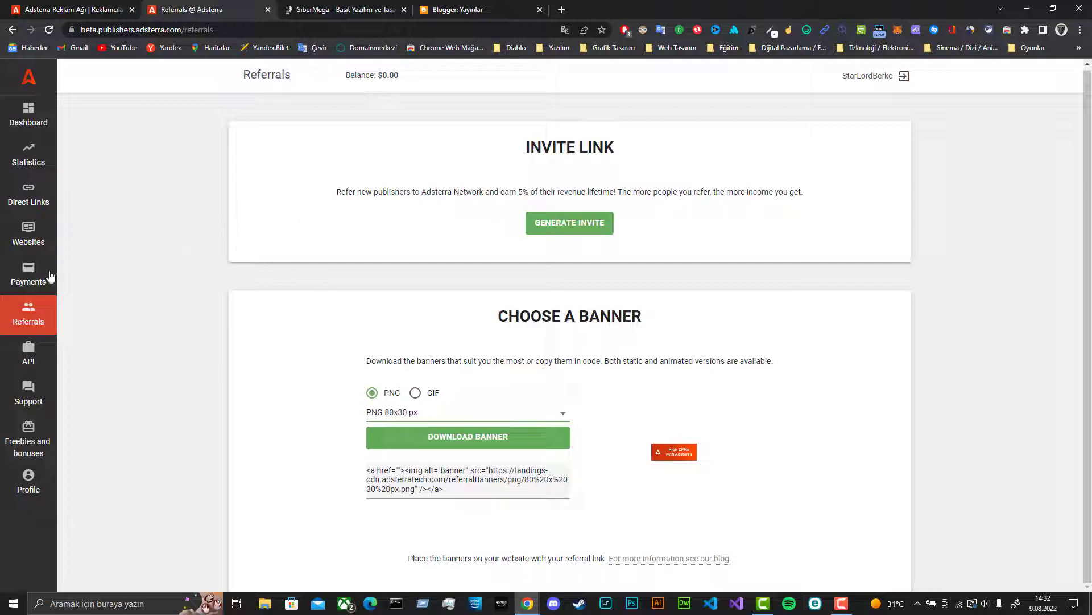
Open the Websites page of the publisher panel and take a brief look at the sibermega4.blogspot.com home page.
click(32, 236)
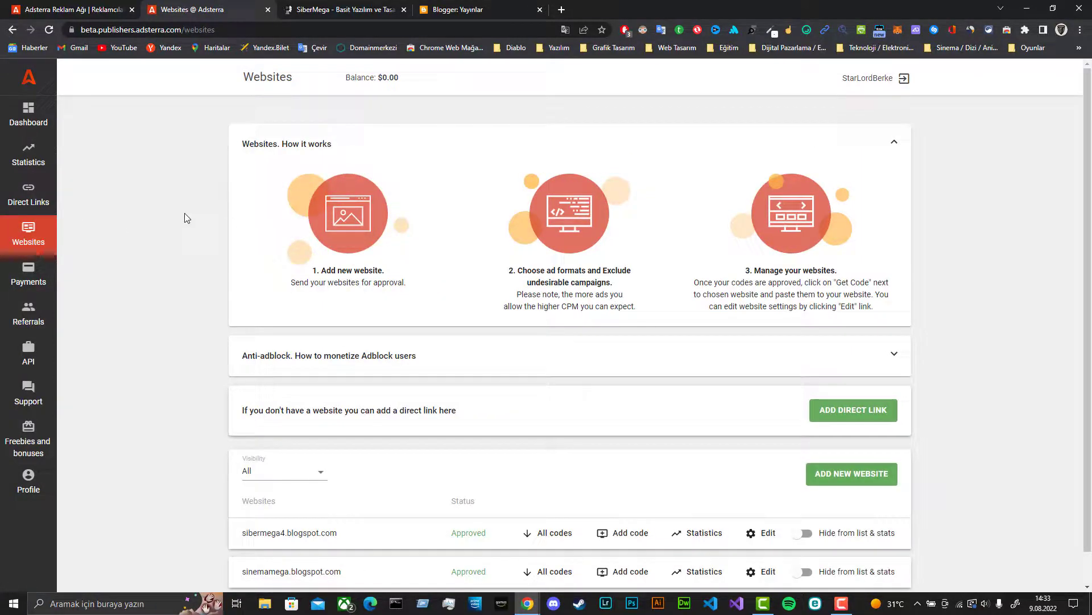
scroll(185, 217, down, 1)
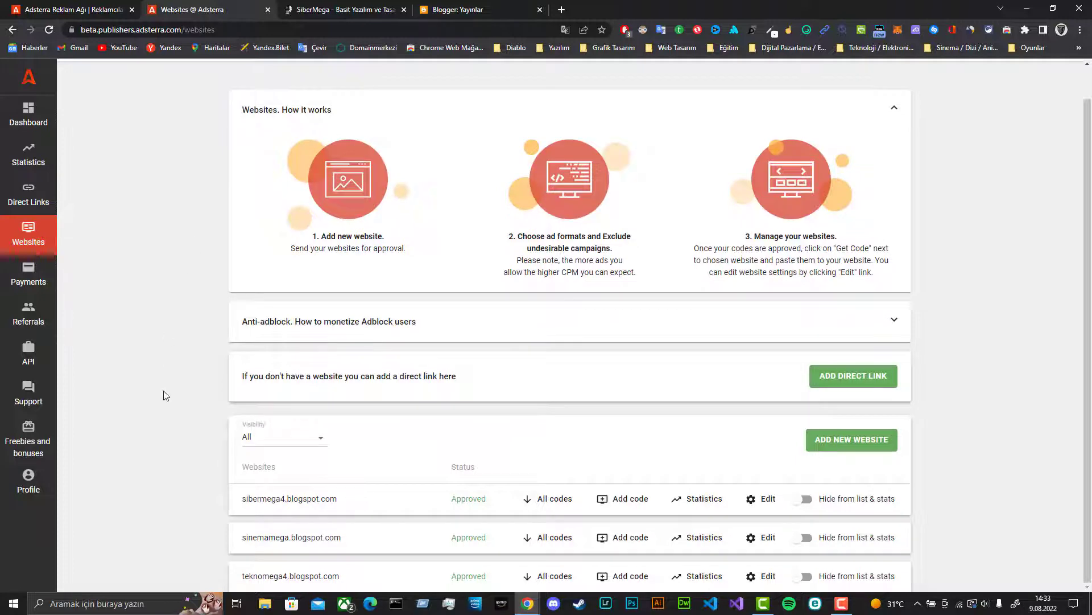
click(382, 7)
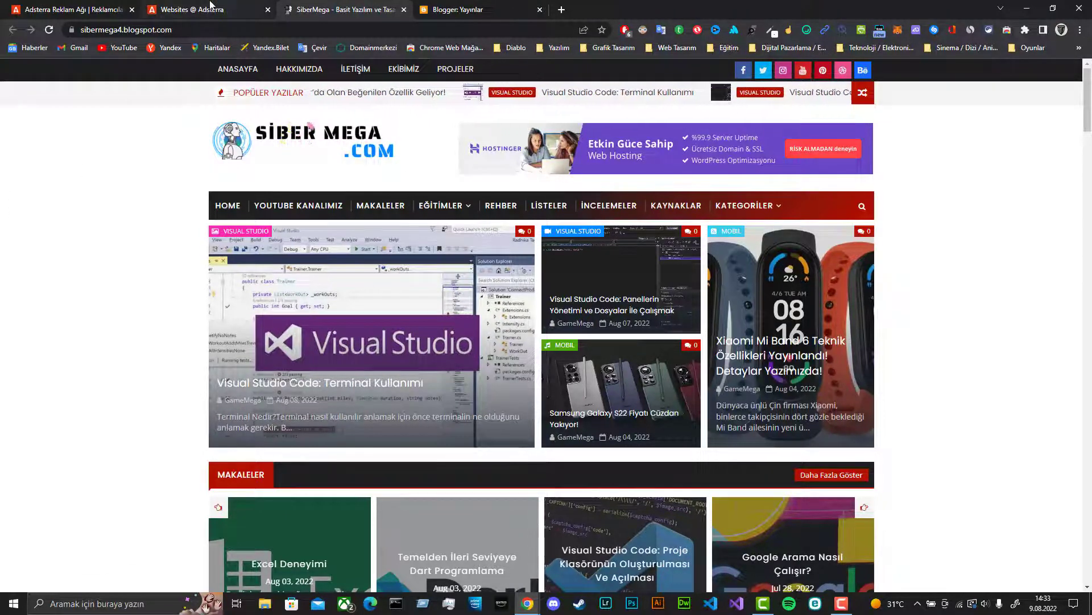
click(210, 6)
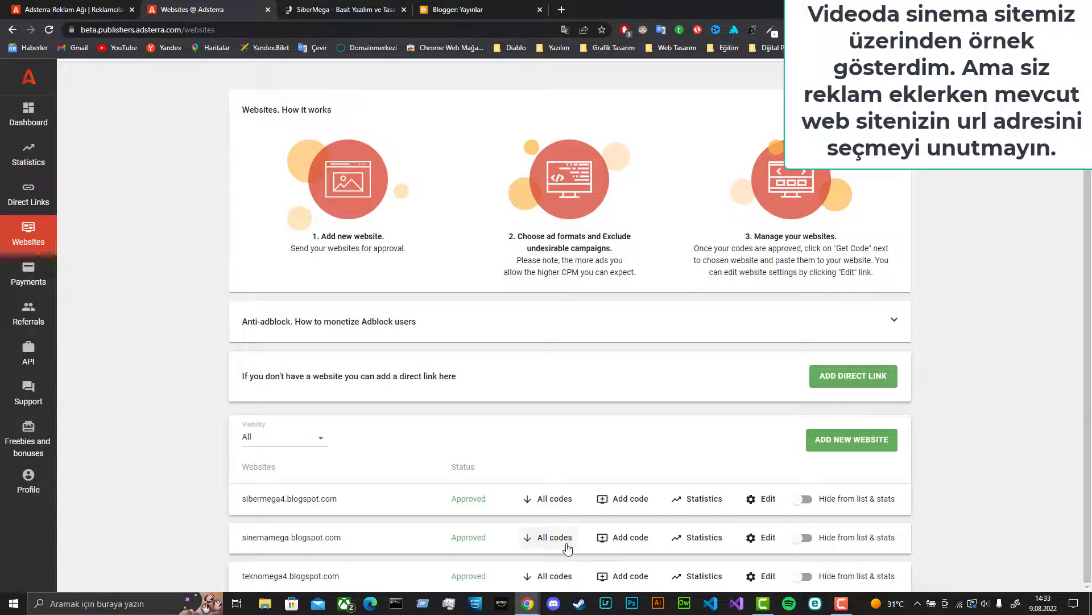
Expand all ad codes of sinemamega.blogspot.com and bring up the script code of its 300x250_1 placement.
click(567, 541)
scroll(534, 328, down, 3)
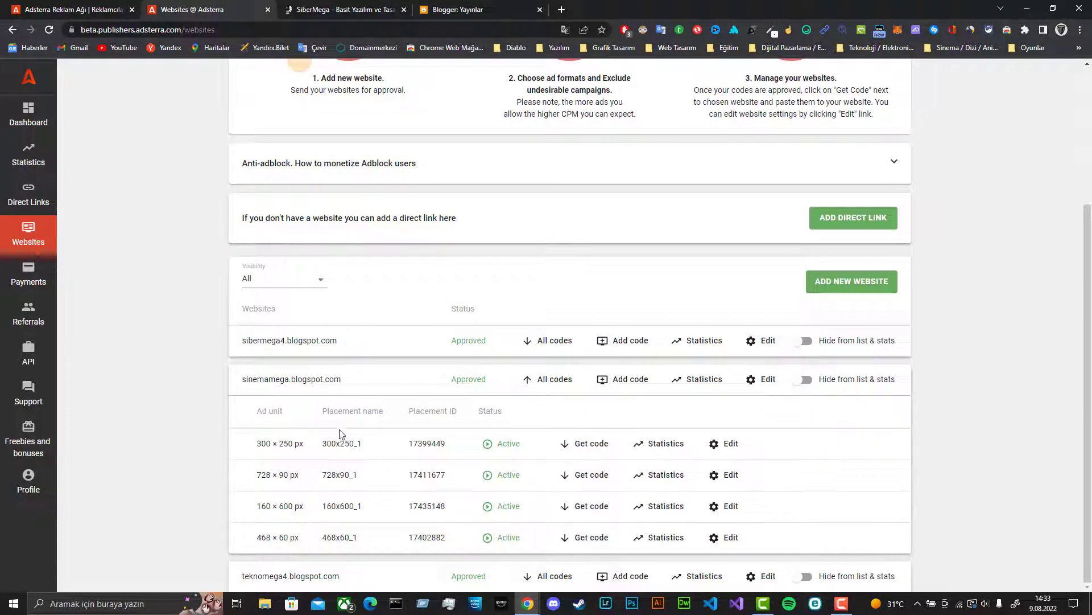
click(592, 444)
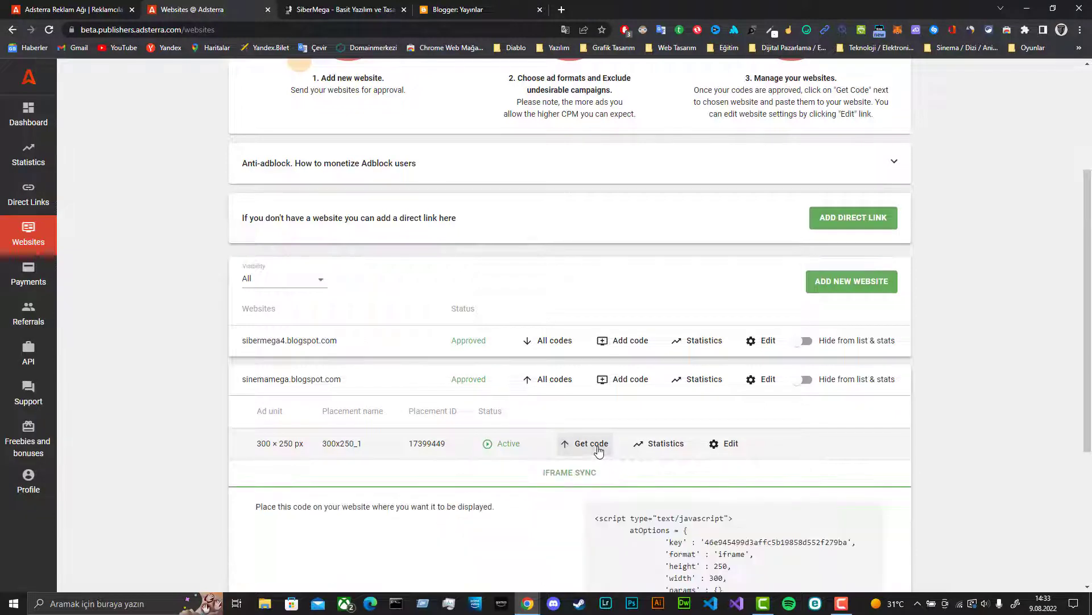
scroll(712, 455, down, 3)
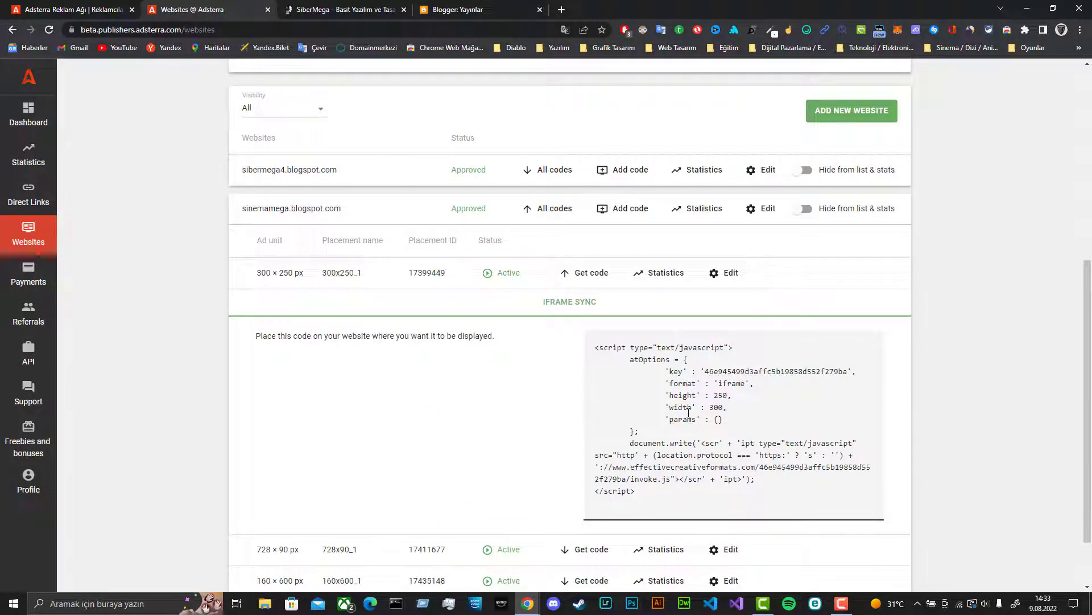
click(633, 397)
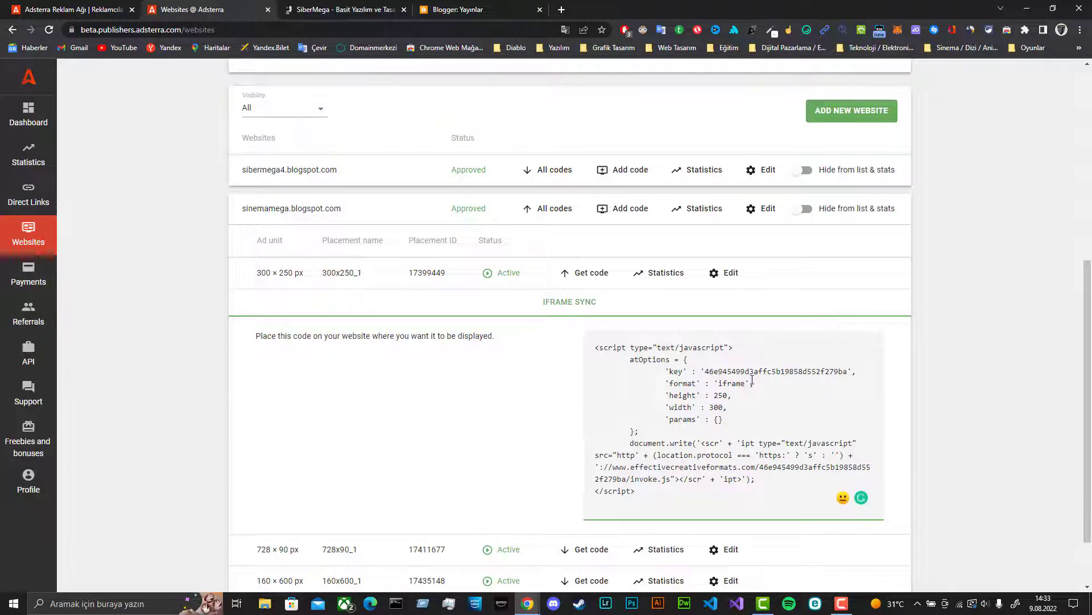
Switch to Blogger, open the SiberMega blog's layout (Düzen) and start adding a gadget to the SIDEBAR(1) section.
click(523, 5)
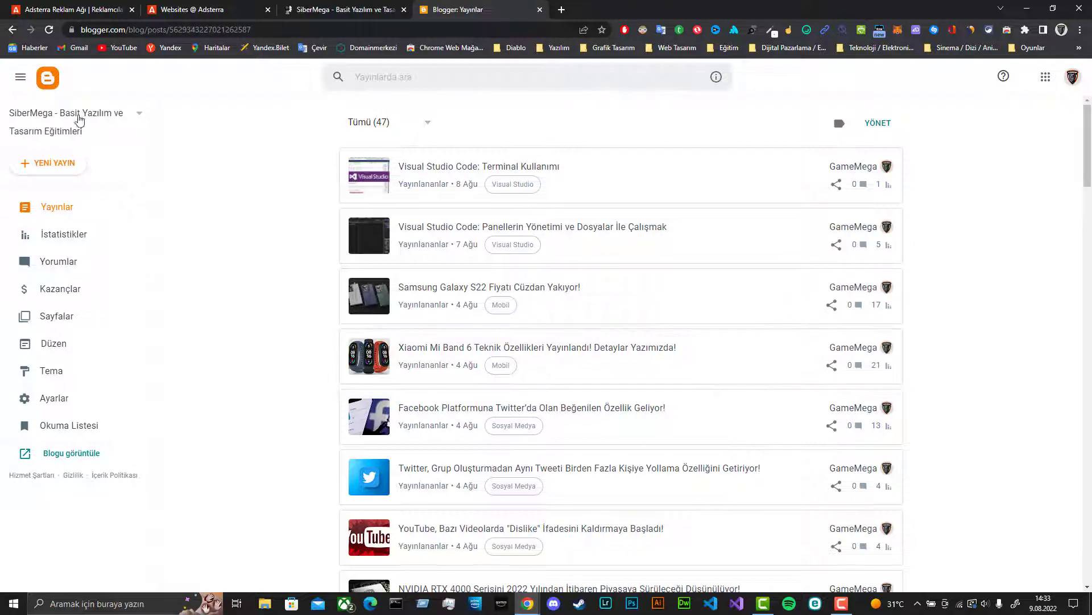
click(82, 342)
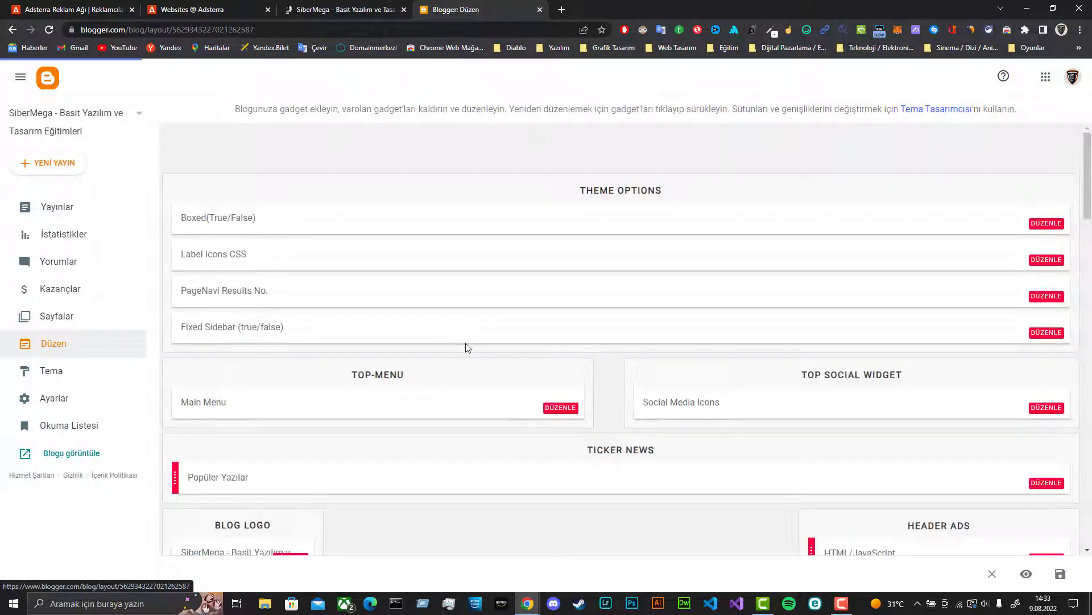
scroll(775, 293, down, 6)
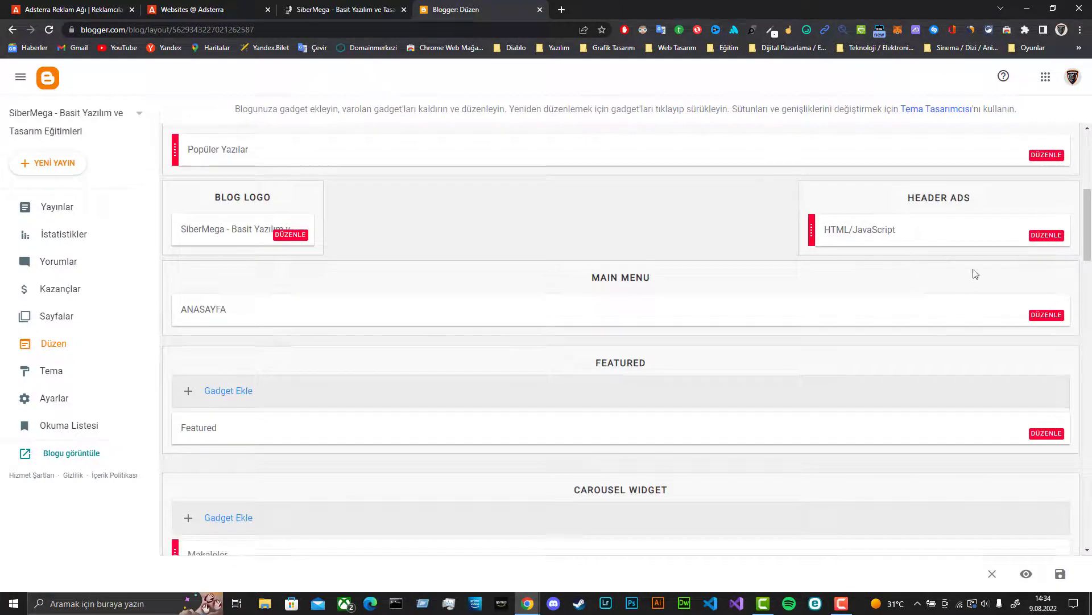
scroll(698, 486, down, 6)
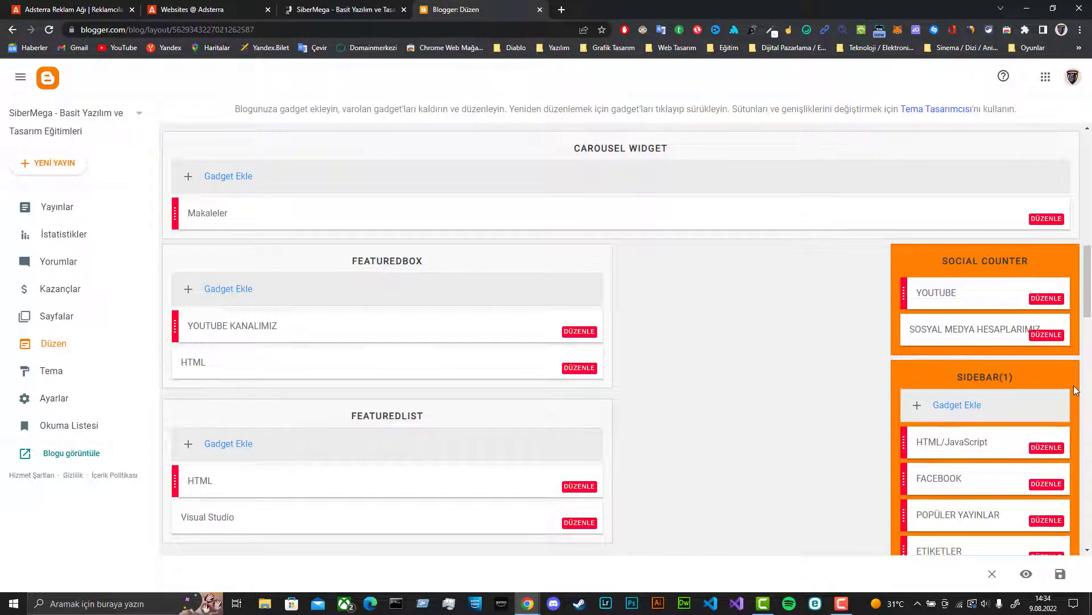
click(964, 411)
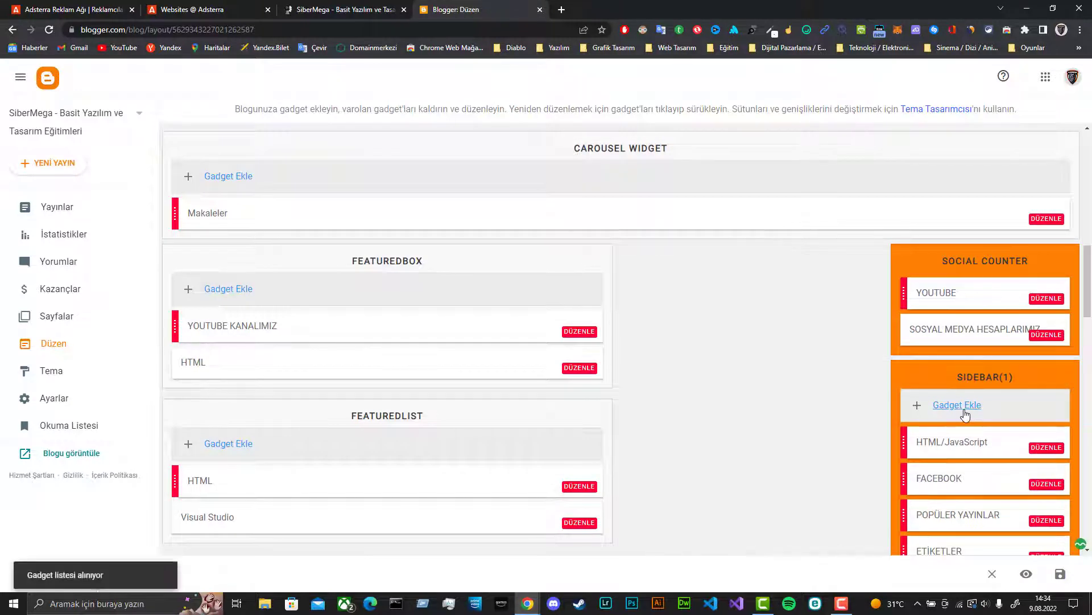